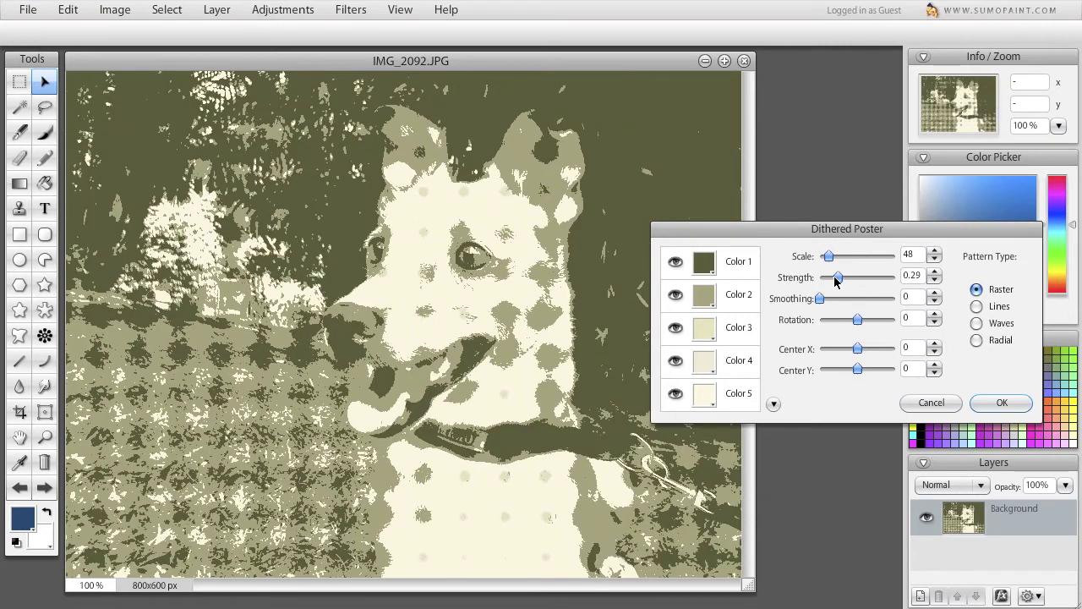
Try the Lines pattern with a scale of 106 in the Dithered Poster filter.
click(977, 307)
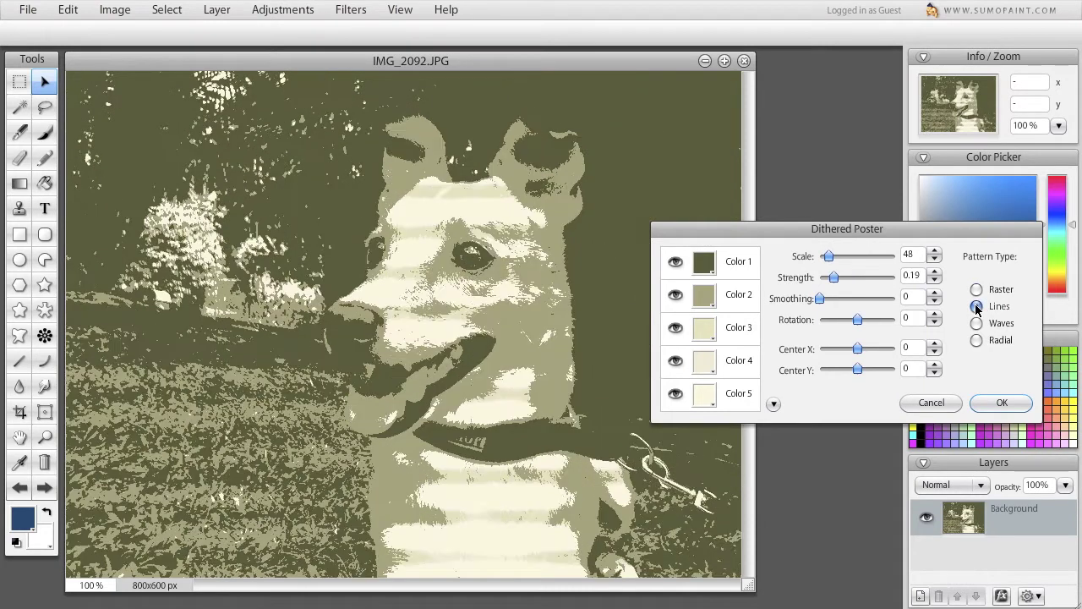
drag(830, 259, 841, 261)
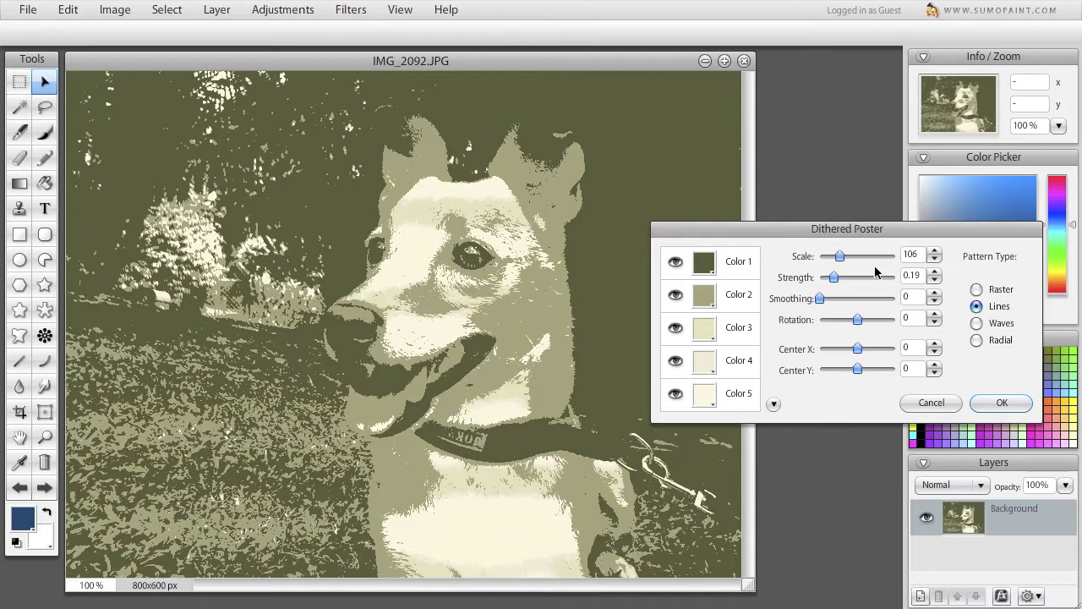
Switch the dither pattern to Waves with scale 3, strength 0.33 and smoothing 10.
click(976, 325)
drag(839, 256, 841, 296)
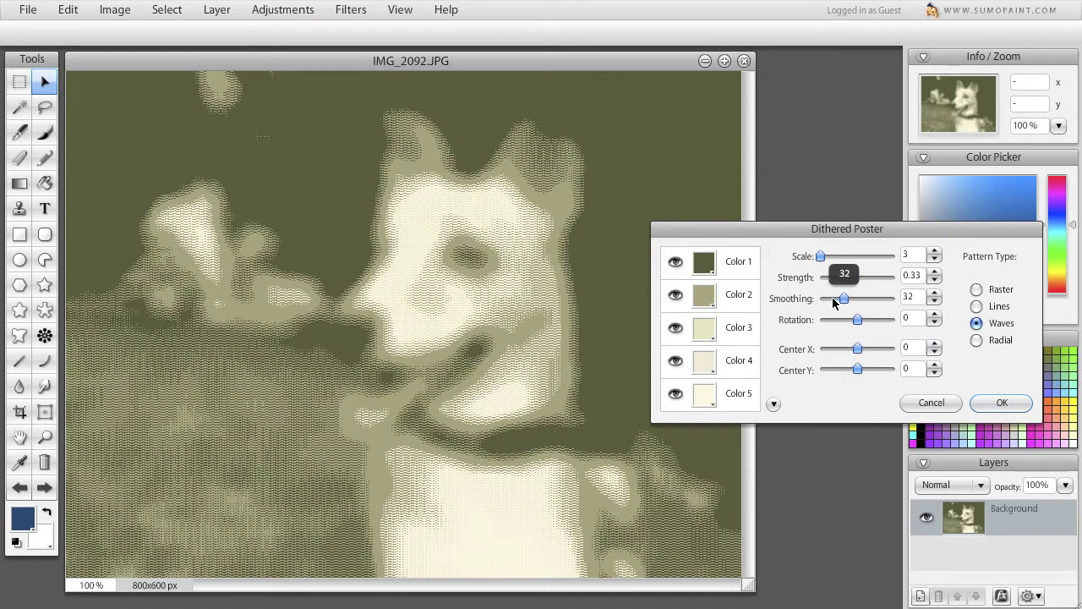
click(831, 299)
click(827, 301)
Set the wave pattern's scale to 84 and its rotation to -180.
drag(857, 322, 831, 321)
drag(820, 257, 836, 258)
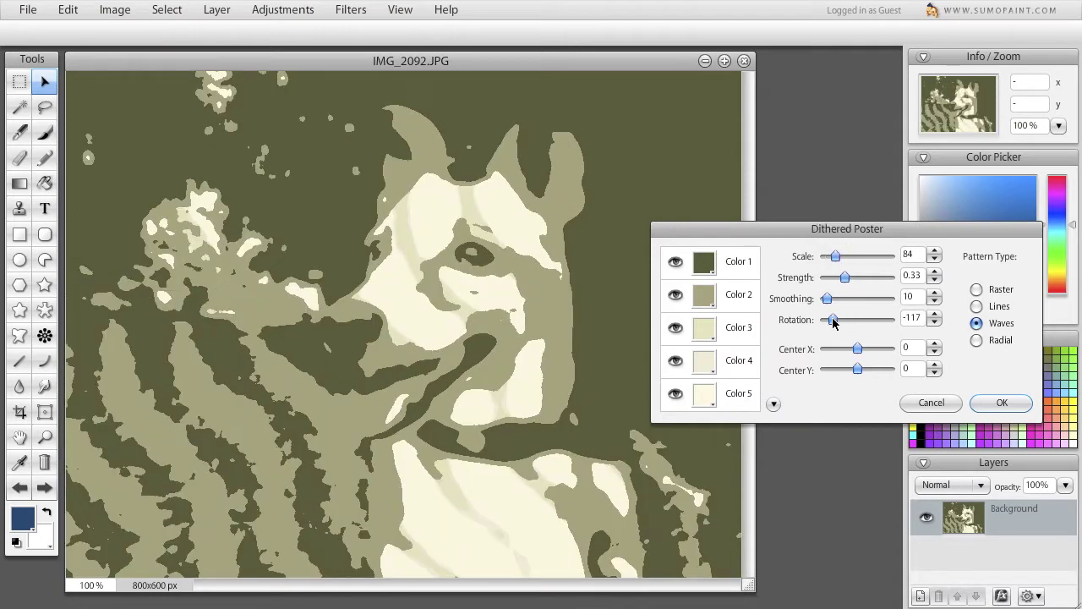
drag(831, 322, 817, 319)
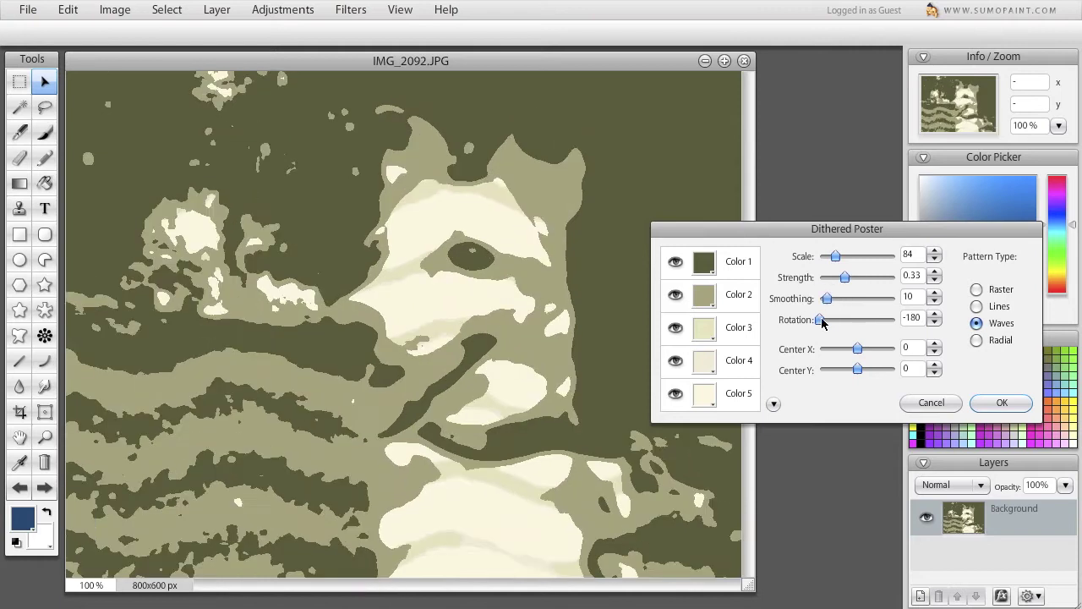
Switch the dither pattern to Radial with a scale of 5 and smoothing of 0.
click(977, 341)
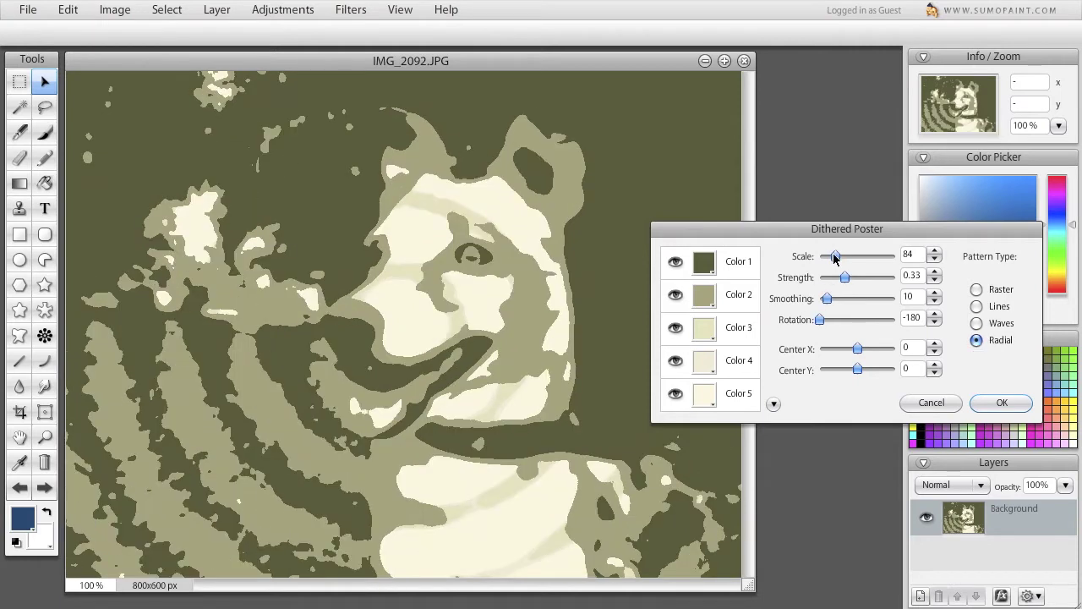
drag(831, 257, 823, 258)
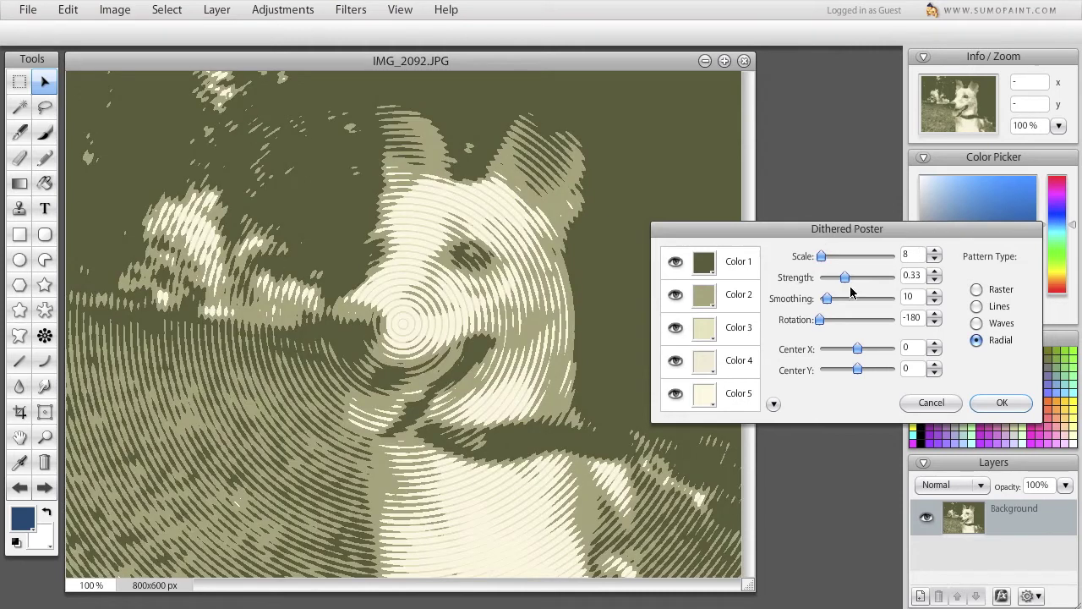
mouse_move(828, 301)
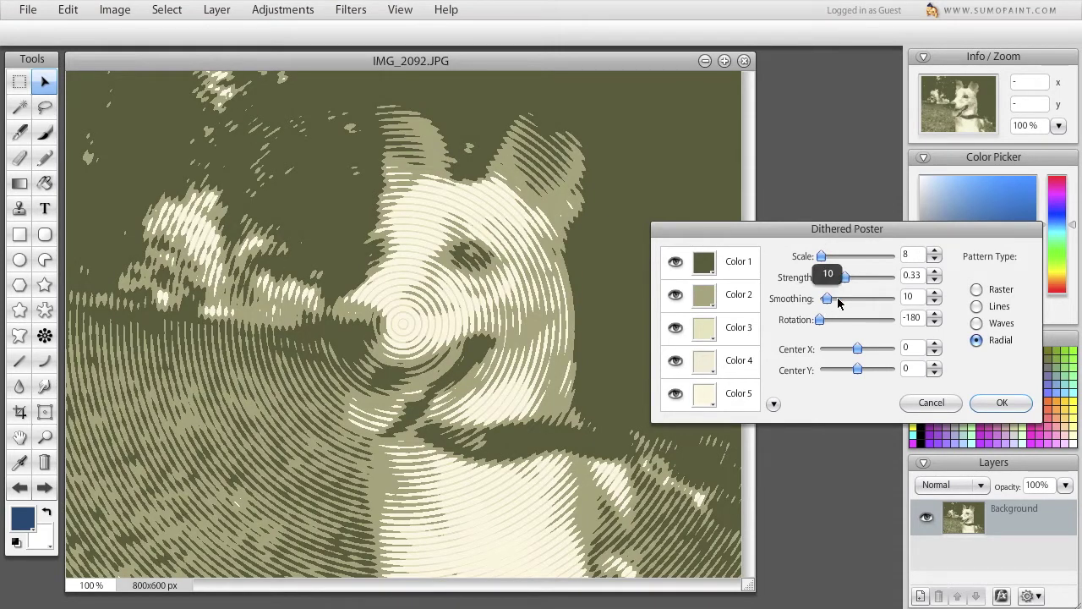
mouse_move(838, 301)
mouse_down()
mouse_move(850, 302)
mouse_move(822, 301)
mouse_up()
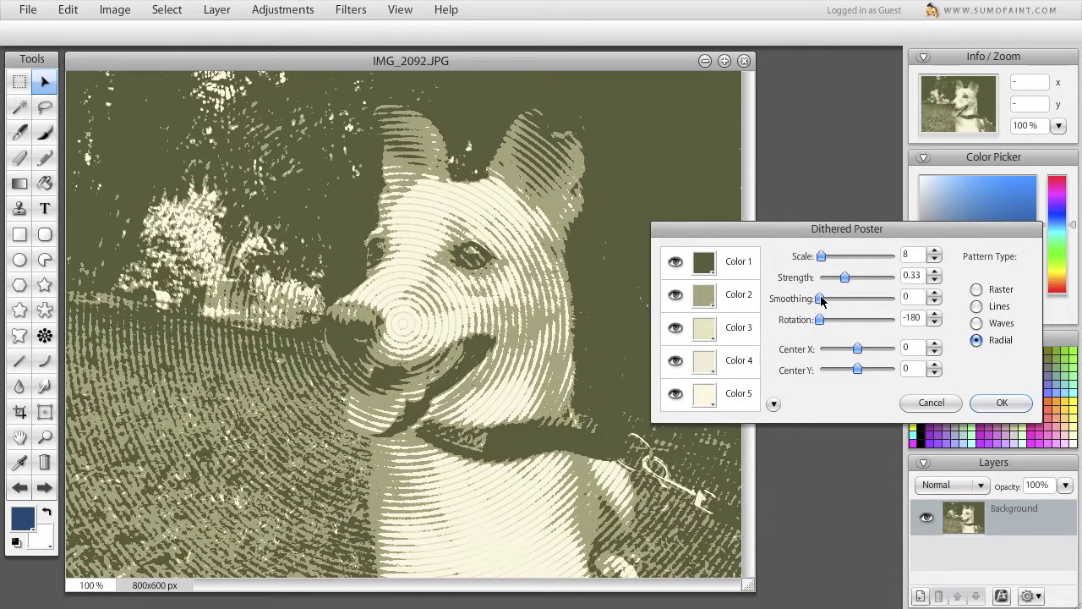
click(933, 260)
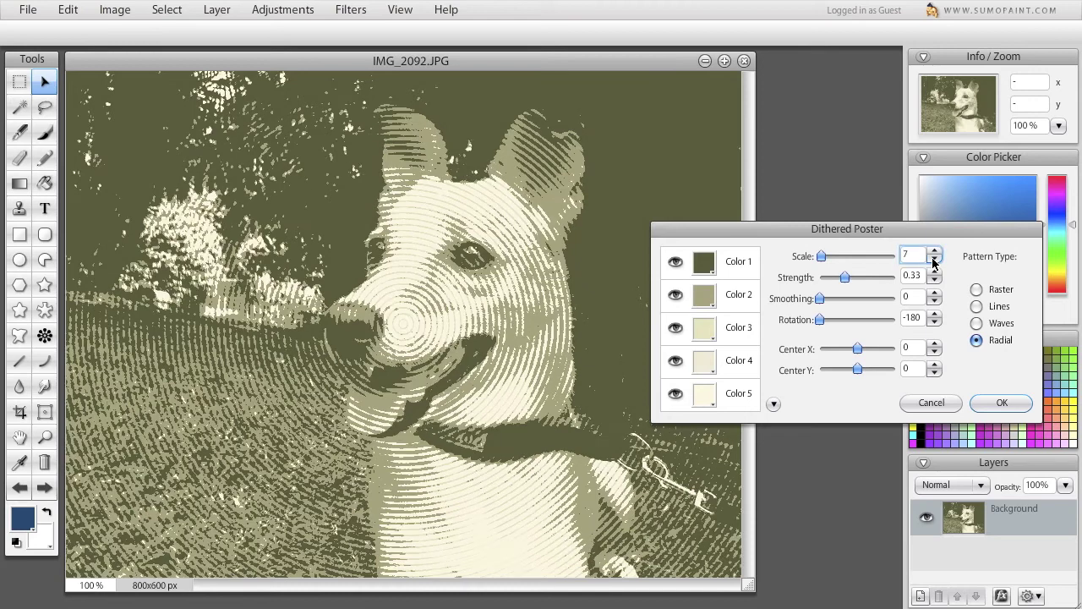
click(933, 261)
click(933, 260)
Shift the radial pattern's centre horizontally to a Center X of -77.
drag(854, 352, 843, 348)
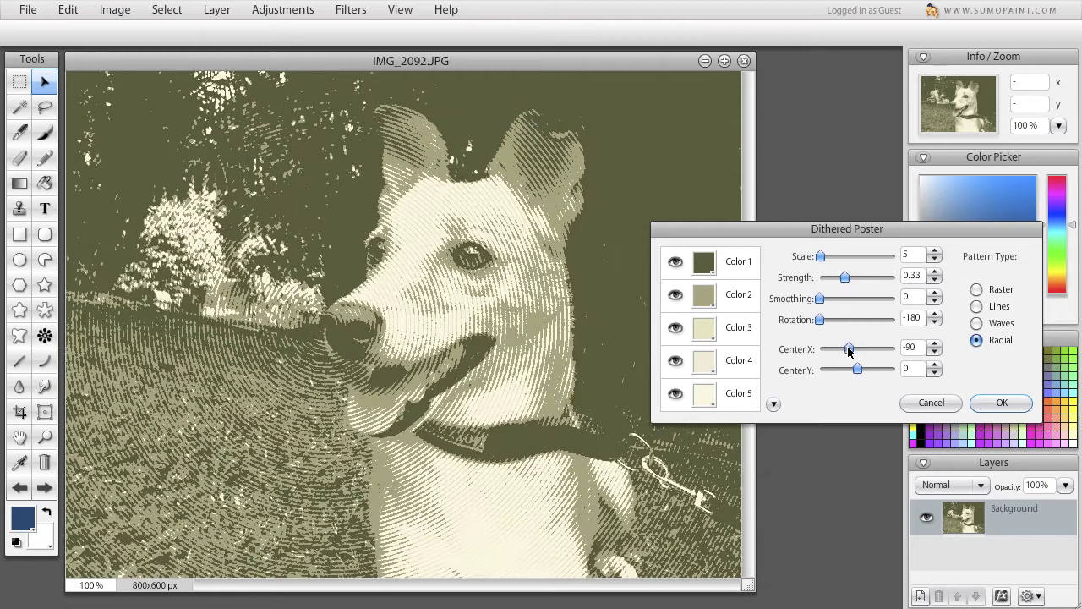
click(936, 343)
click(936, 343)
click(935, 344)
click(935, 344)
click(936, 344)
click(936, 344)
click(935, 344)
click(935, 344)
click(936, 344)
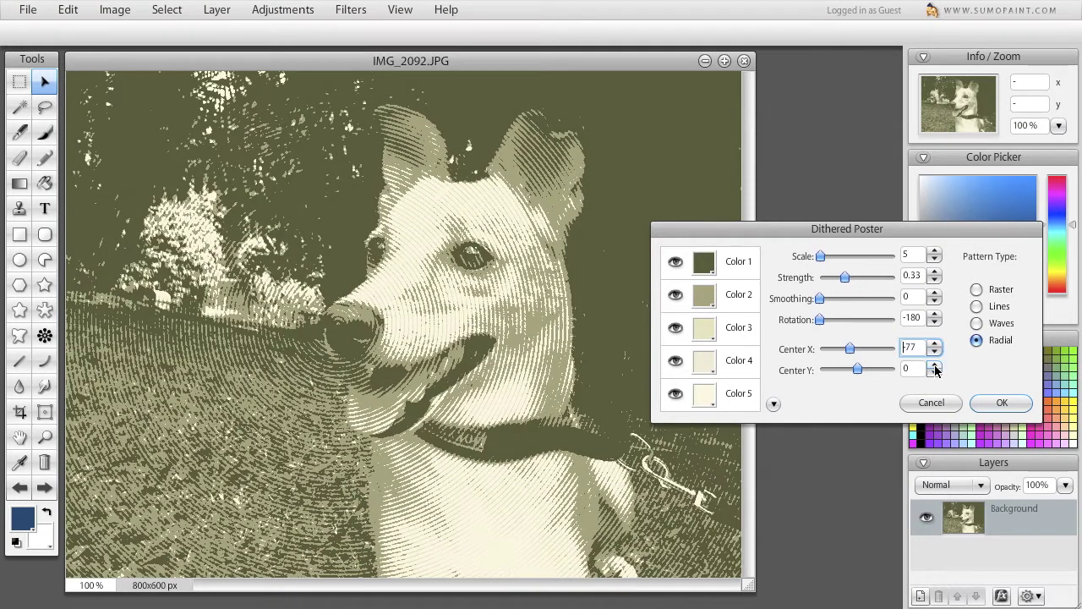
Fine-tune the radial centre to X -75 and Y -4, and raise the smoothing to 11.
drag(855, 373, 858, 373)
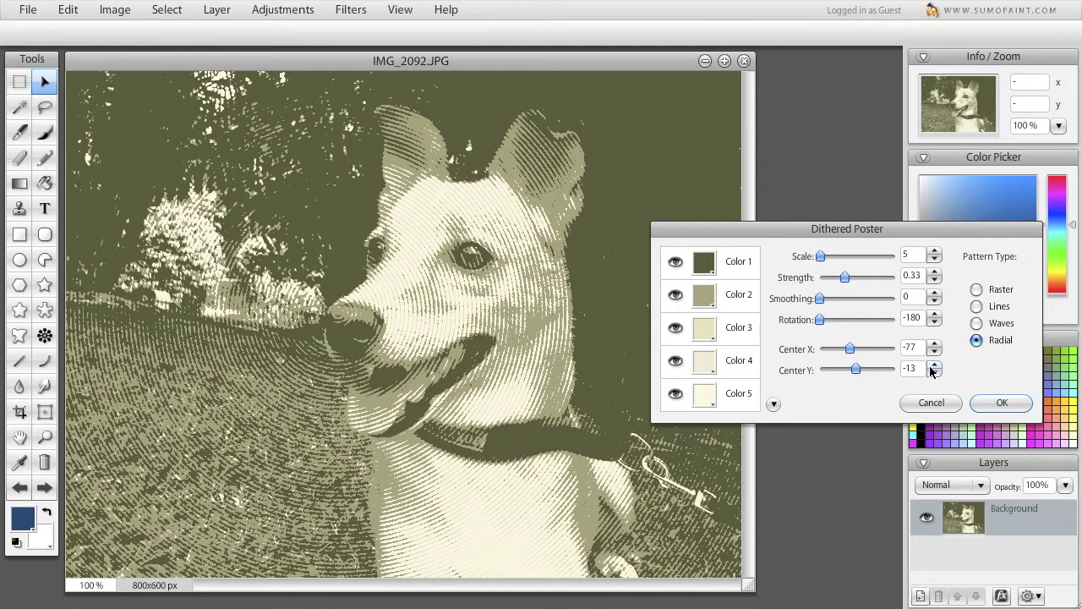
click(934, 364)
click(934, 365)
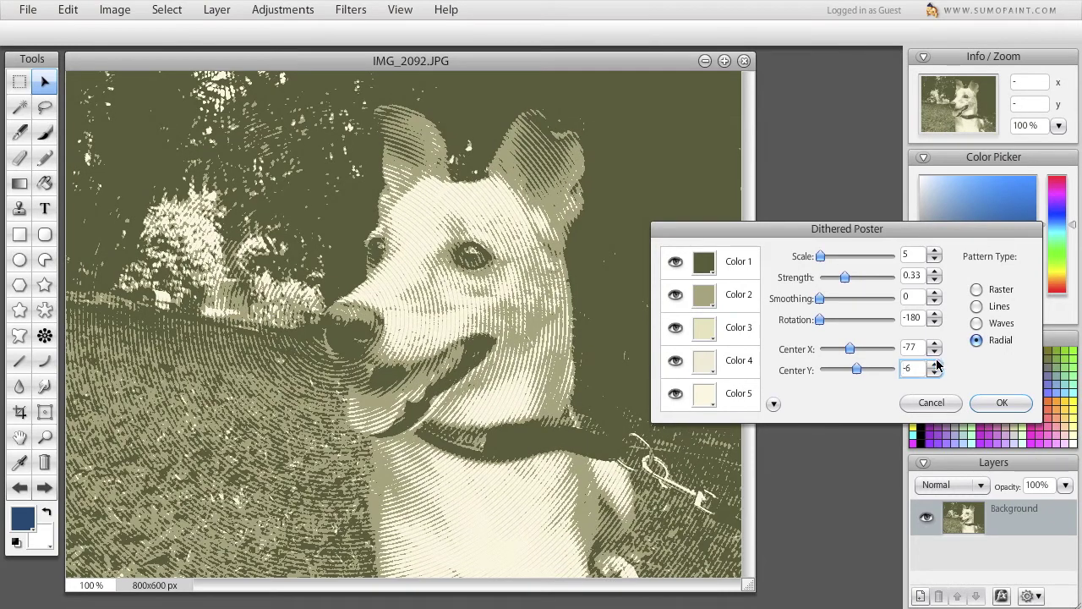
click(935, 365)
click(935, 365)
click(934, 346)
click(934, 346)
drag(820, 299, 829, 303)
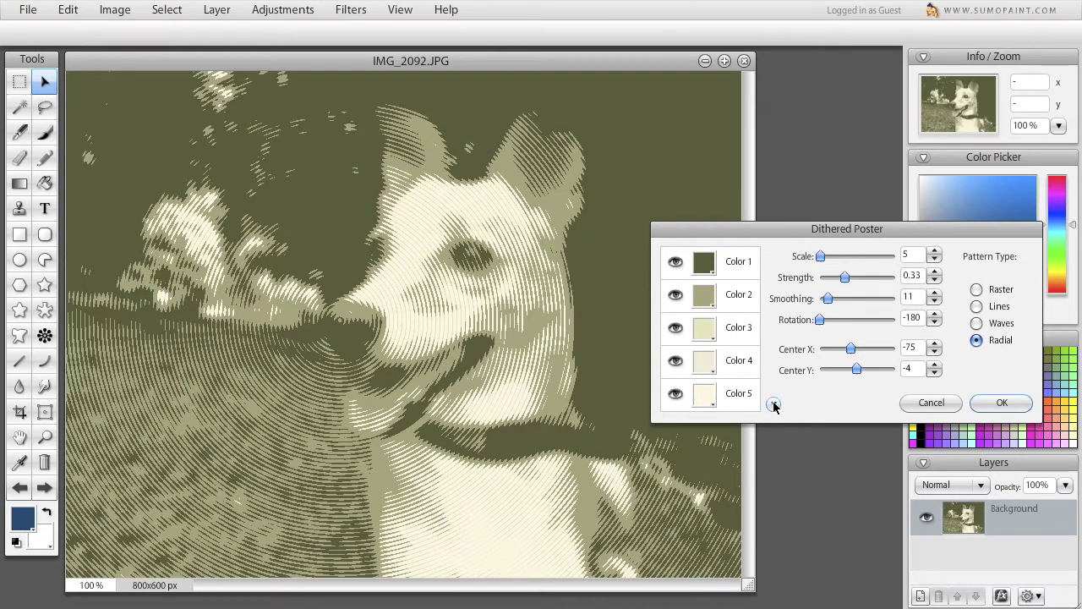
Try the Spectrum, Warm Harmony and Lime & Lemon color presets on the dithered poster.
click(774, 404)
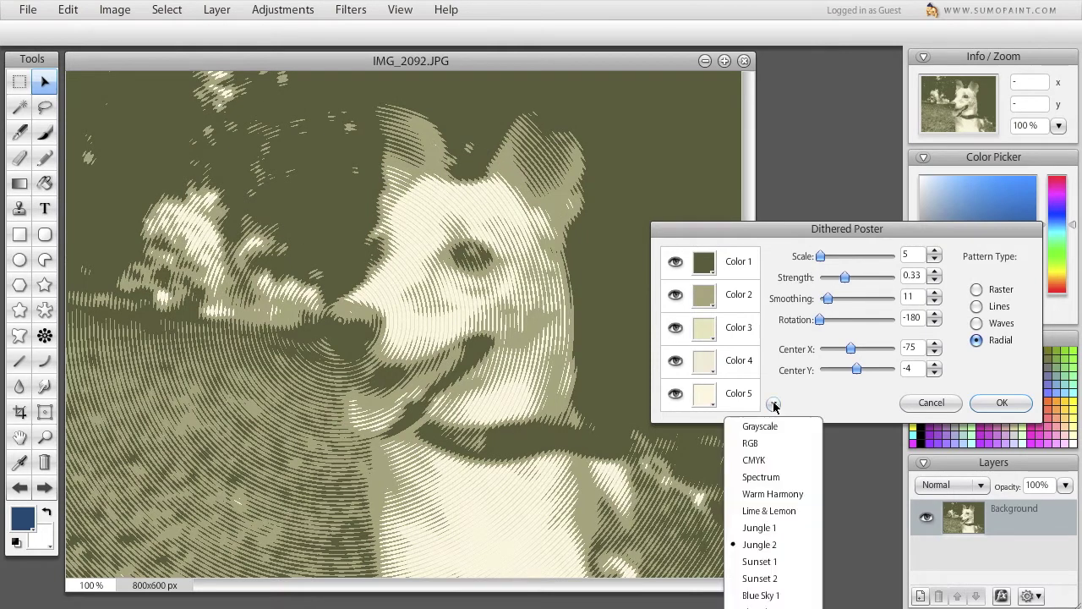
click(764, 478)
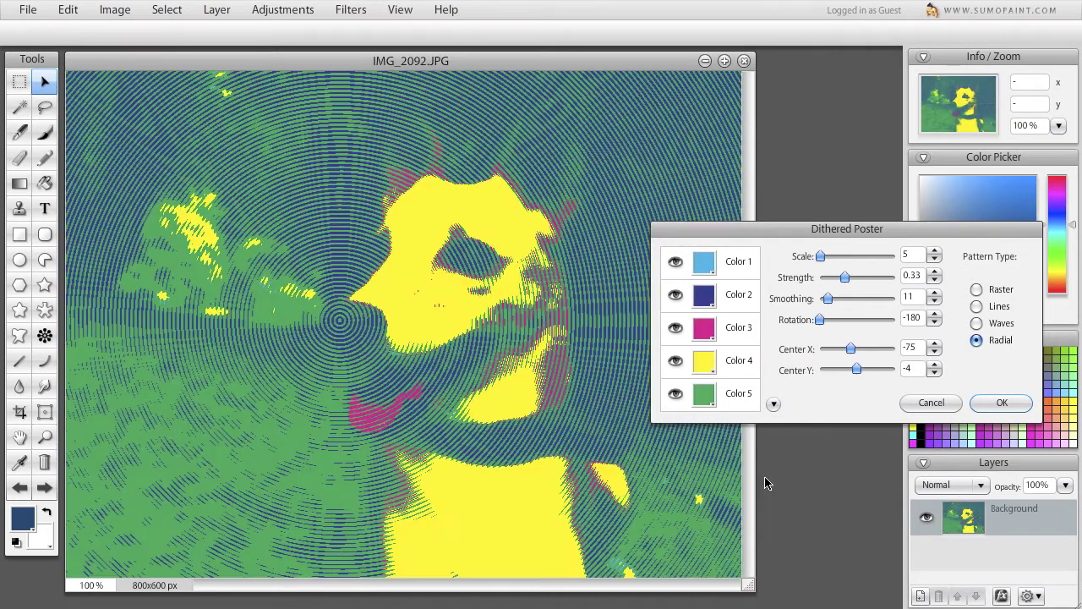
click(774, 404)
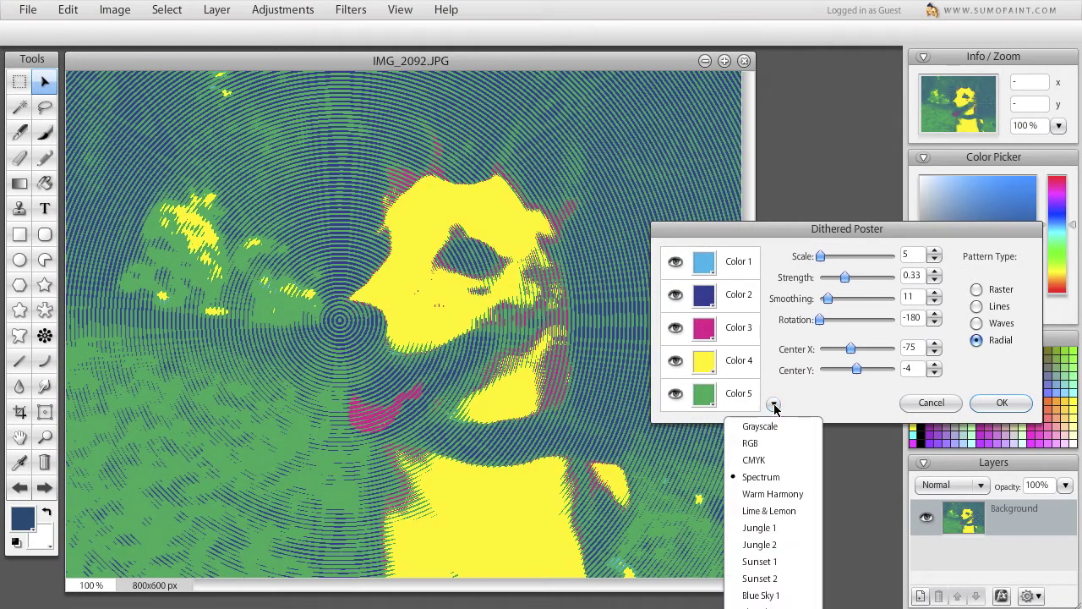
click(758, 495)
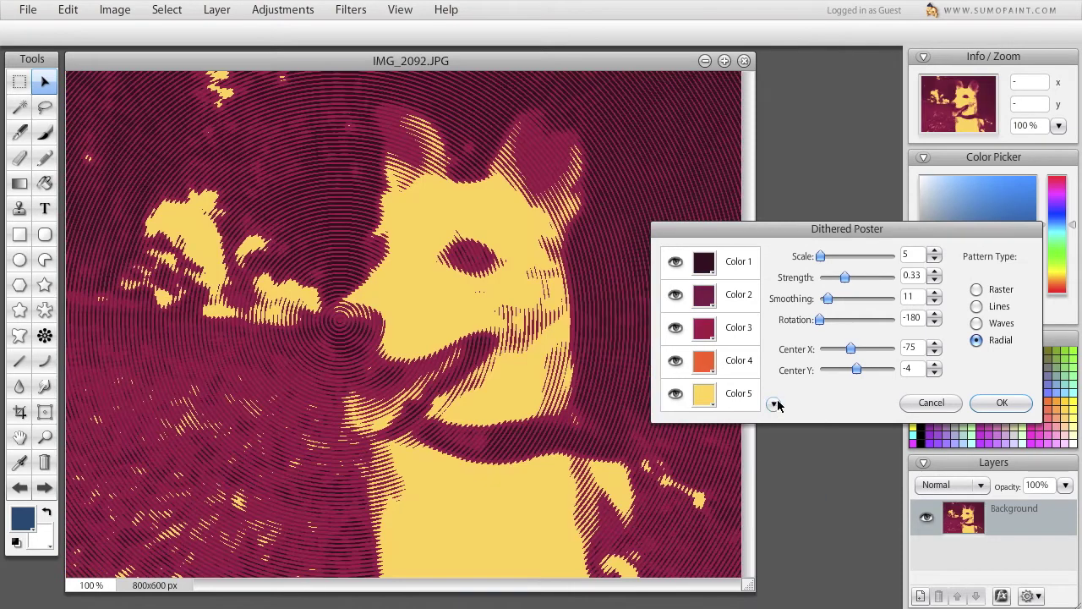
click(774, 405)
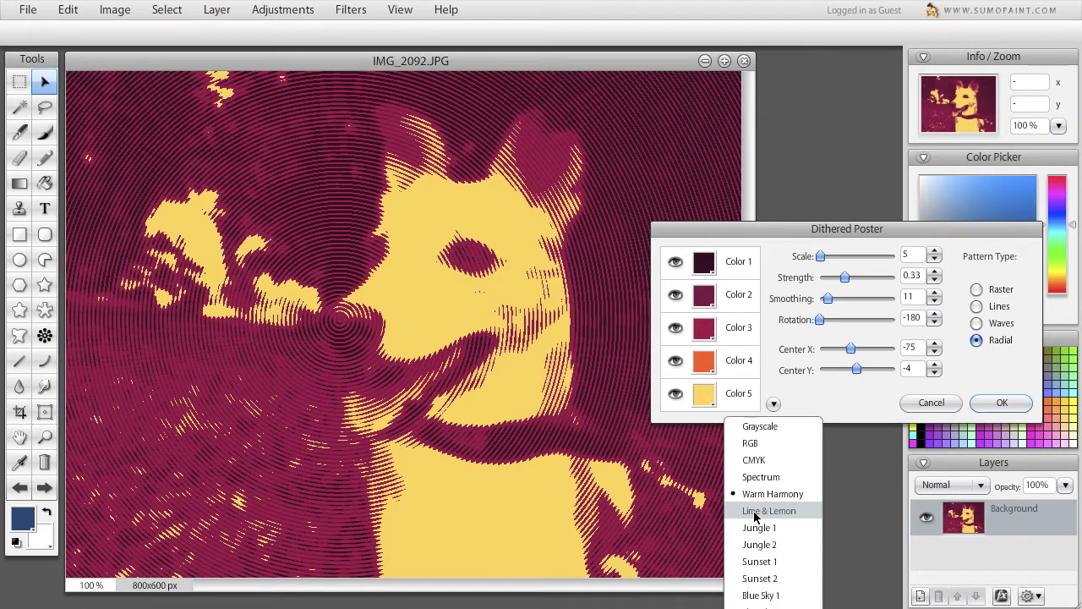
click(755, 512)
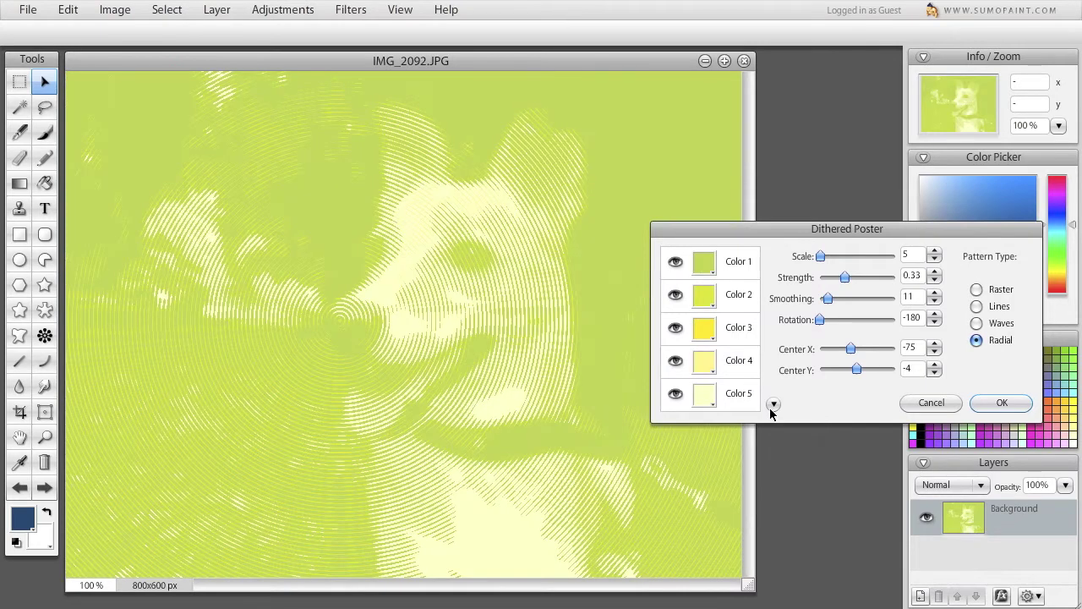
Try the Jungle 1 and Blue Sky 1 color presets, then return to Lime & Lemon.
click(774, 405)
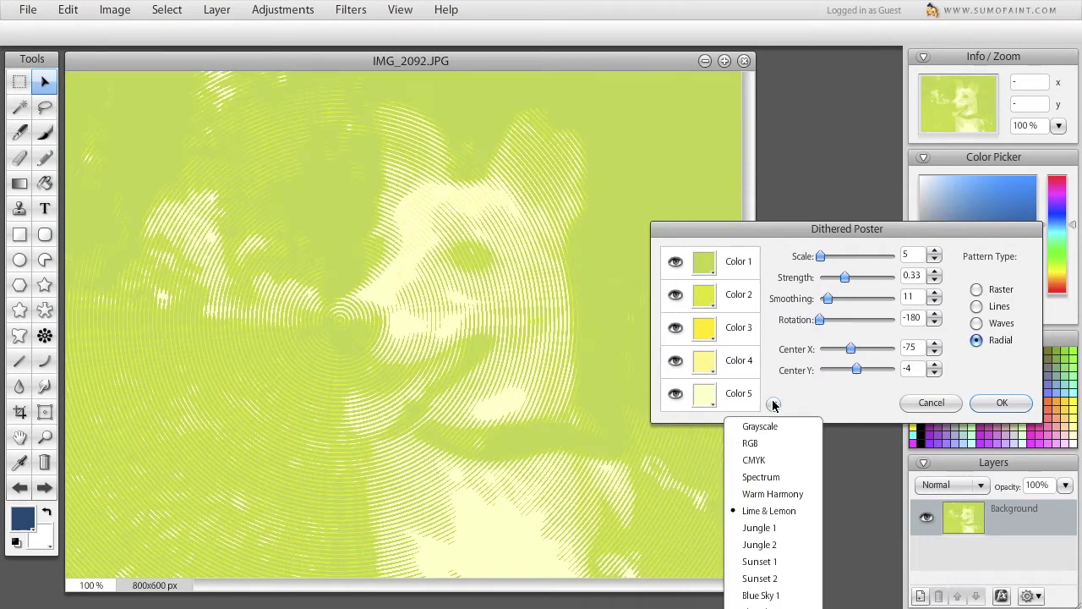
click(759, 531)
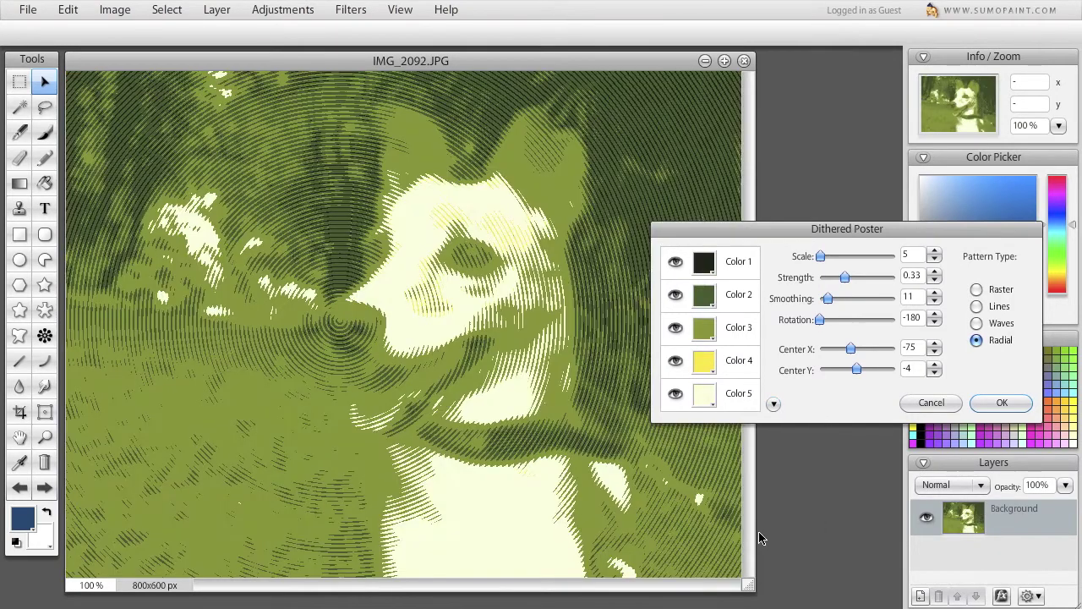
click(774, 405)
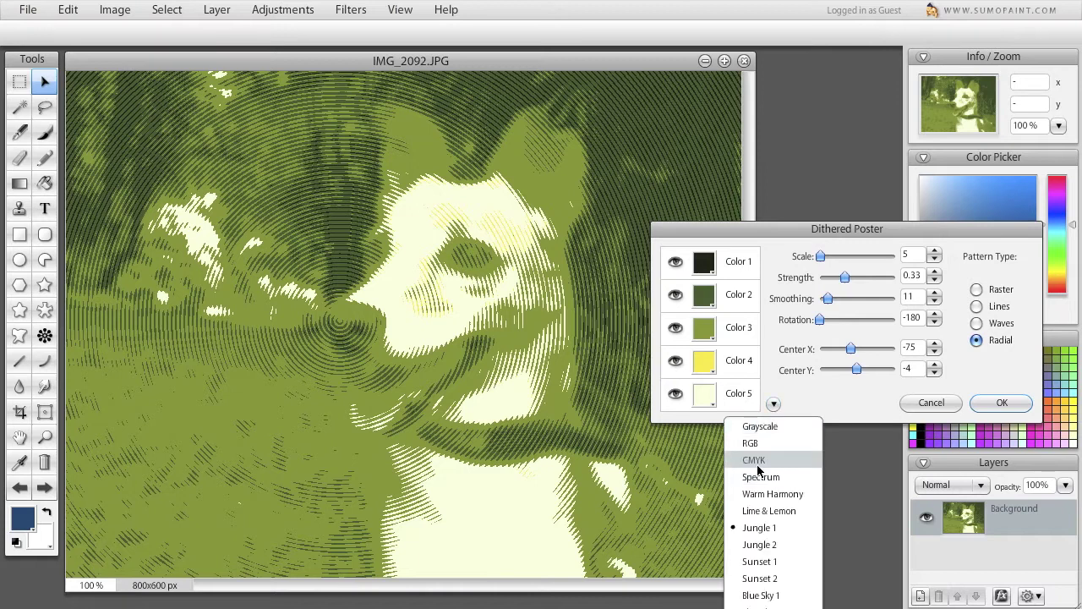
click(774, 596)
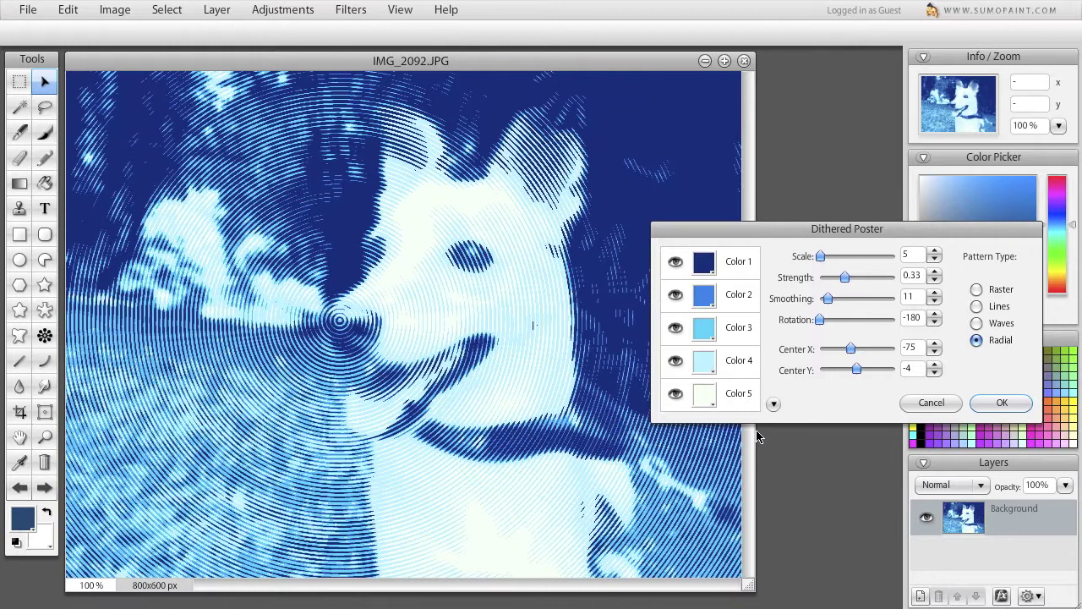
click(773, 405)
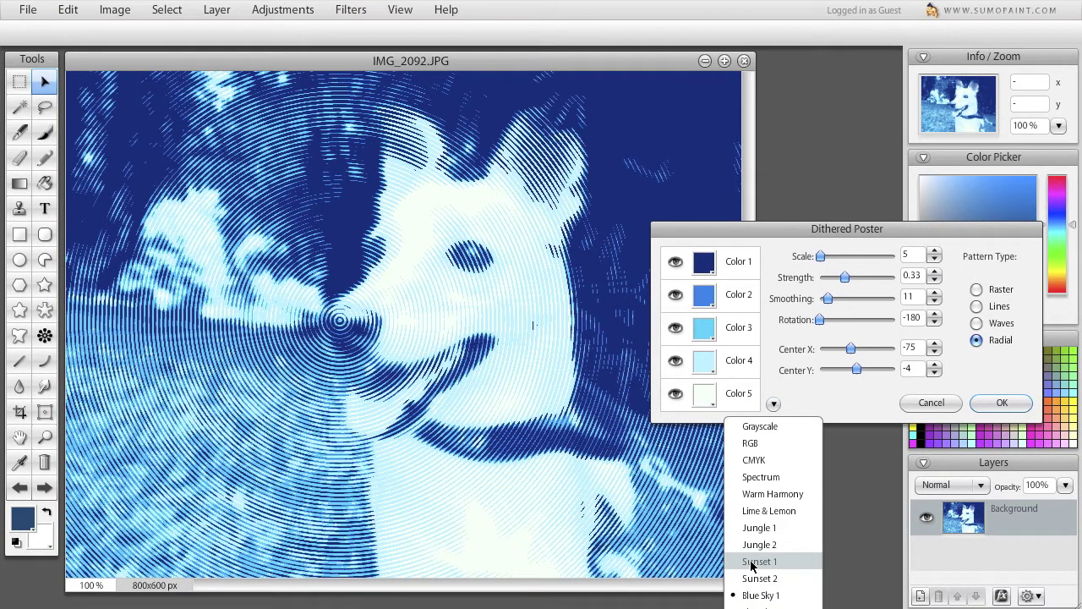
click(761, 513)
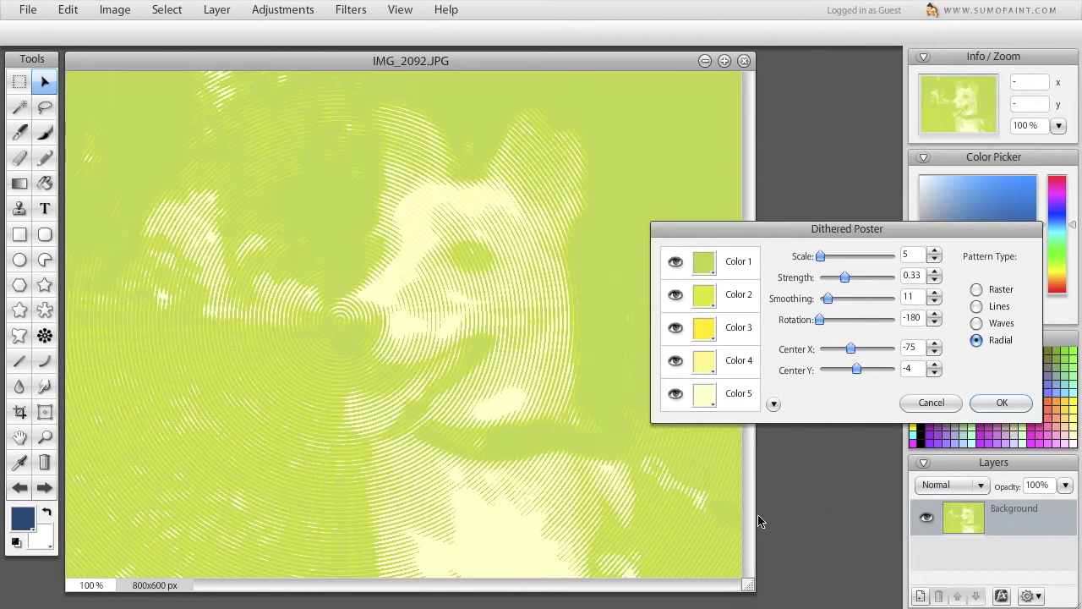
Choose the Warm Harmony color preset and set the strength to 0.5 and the smoothing to 21.
click(773, 404)
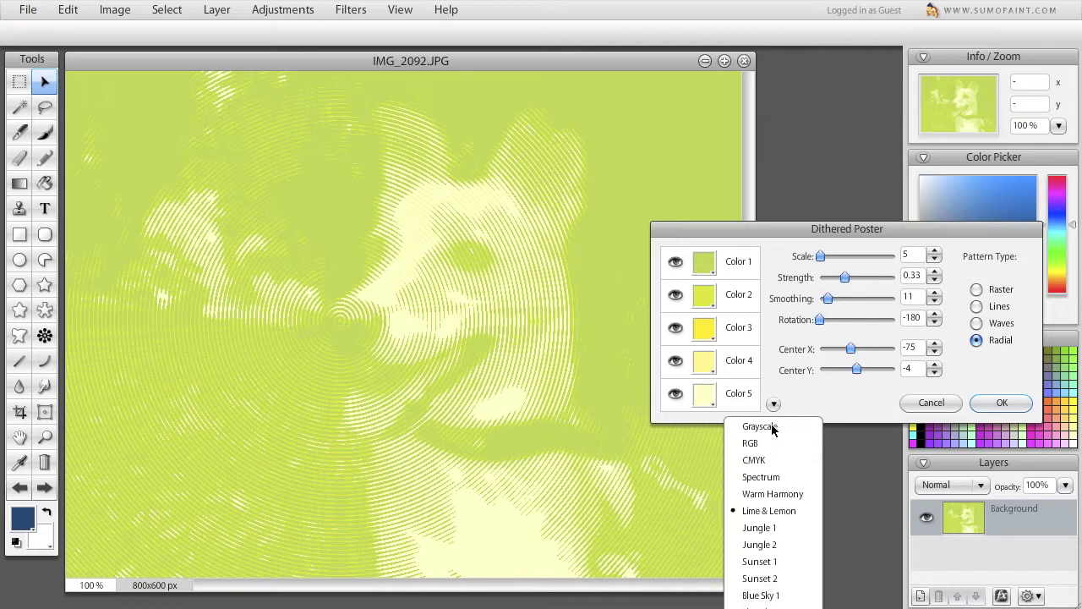
click(766, 496)
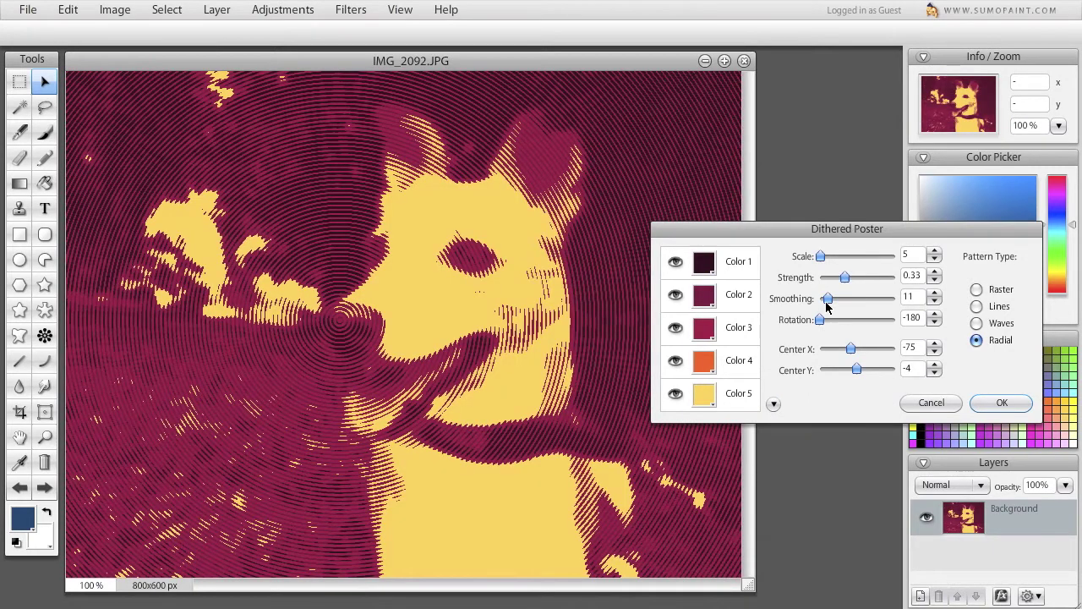
mouse_move(838, 282)
mouse_move(837, 282)
mouse_down()
mouse_move(827, 282)
mouse_move(875, 279)
mouse_move(851, 278)
mouse_move(839, 301)
mouse_move(850, 299)
mouse_move(836, 300)
mouse_up()
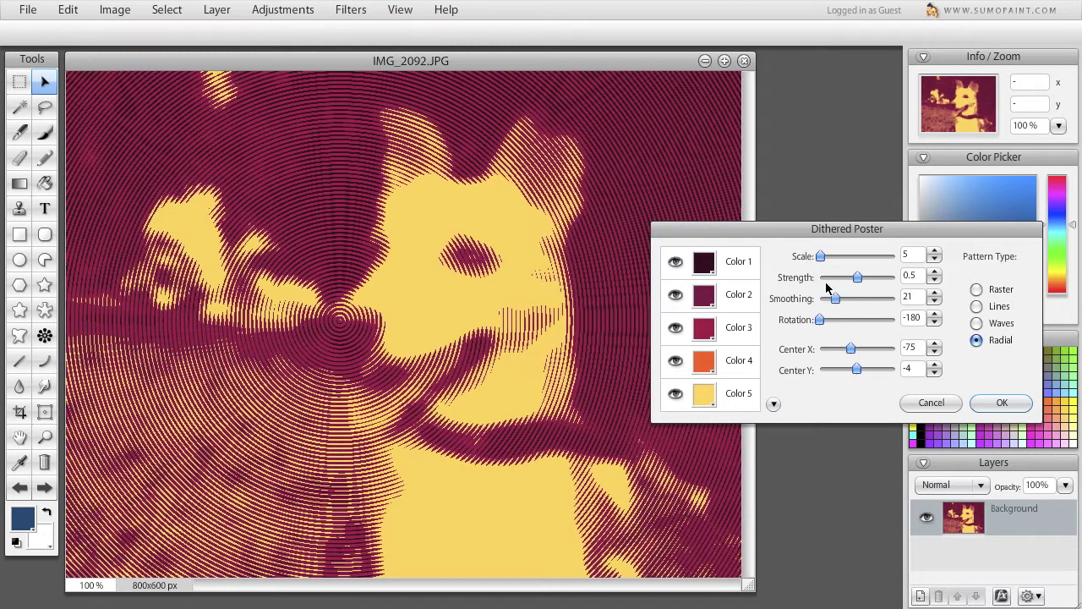
Set the scale to 6 and the smoothing to 7, and apply the Dithered Poster filter to the photo.
mouse_move(821, 256)
mouse_down()
mouse_move(831, 258)
mouse_move(817, 260)
mouse_up()
click(934, 252)
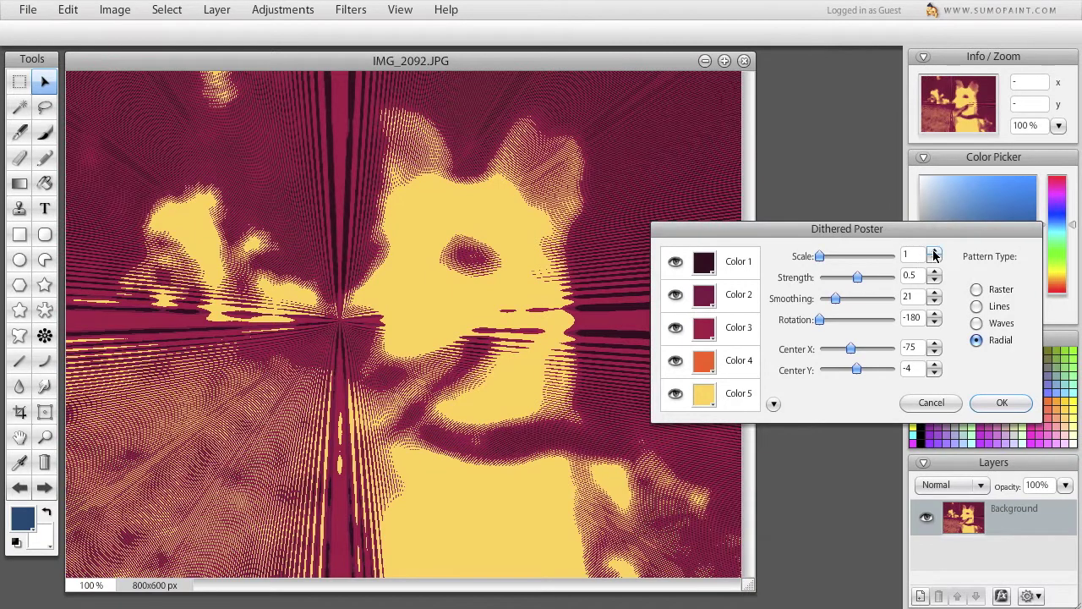
click(934, 252)
click(934, 252)
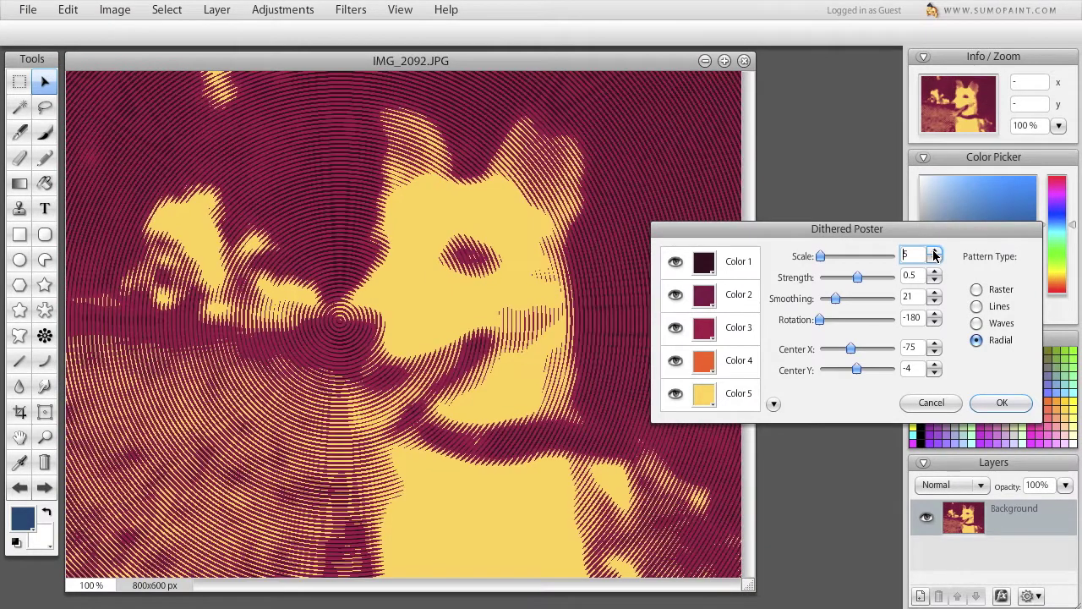
click(934, 252)
click(934, 252)
drag(834, 300, 827, 300)
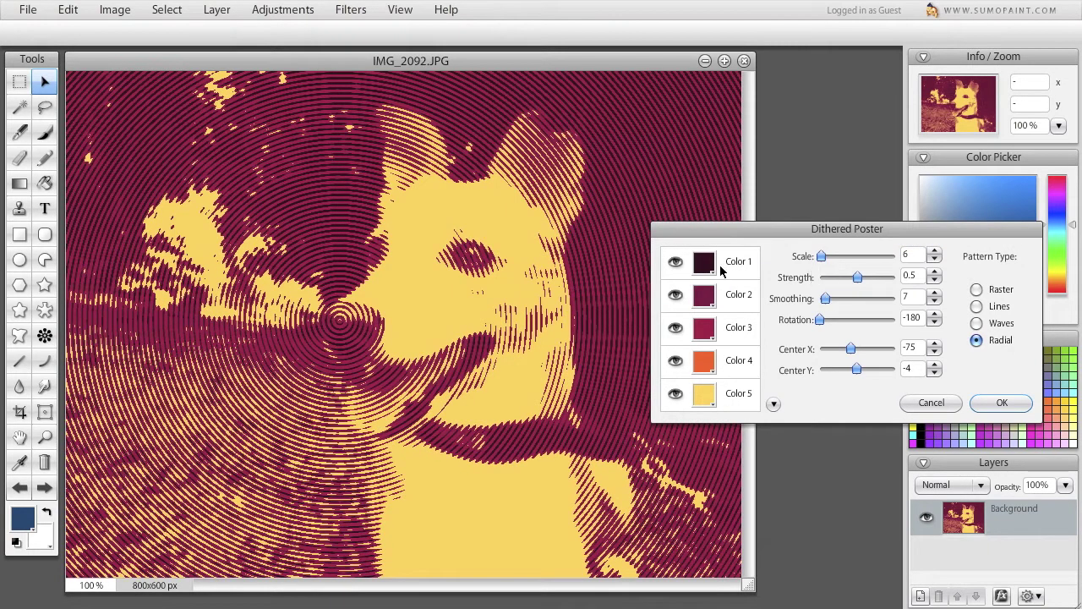
click(997, 403)
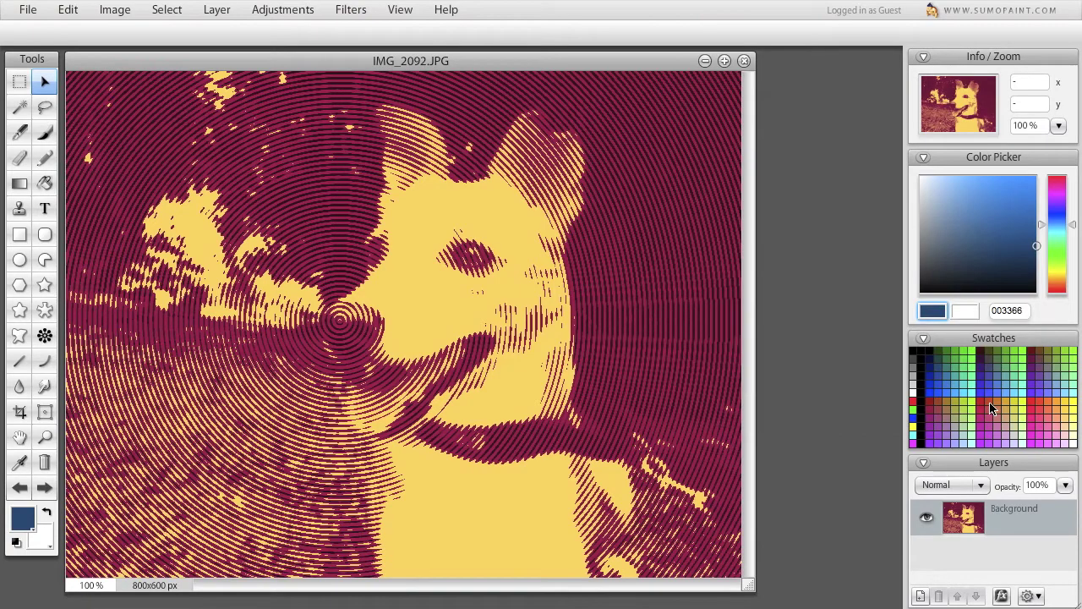